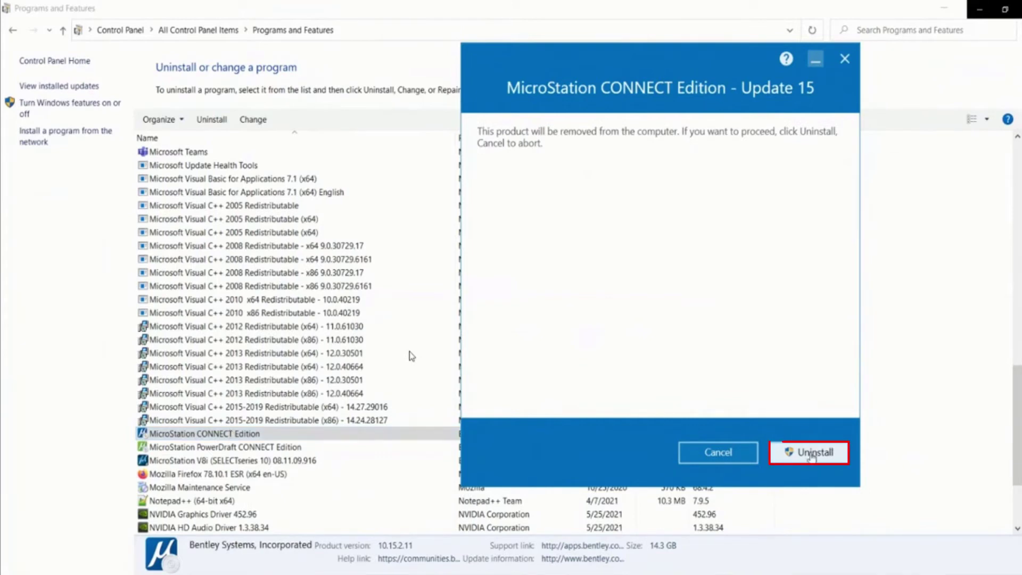
- Confirm uninstalling MicroStation CONNECT Edition Update 15 so removal begins
click(811, 457)
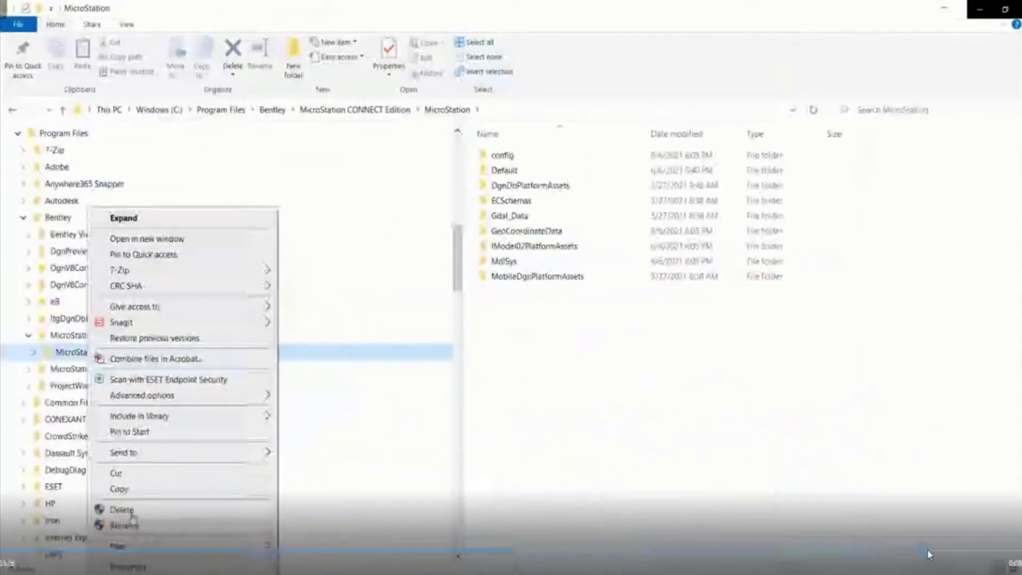
- Delete the leftover MicroStation folder, granting administrator permission
click(132, 515)
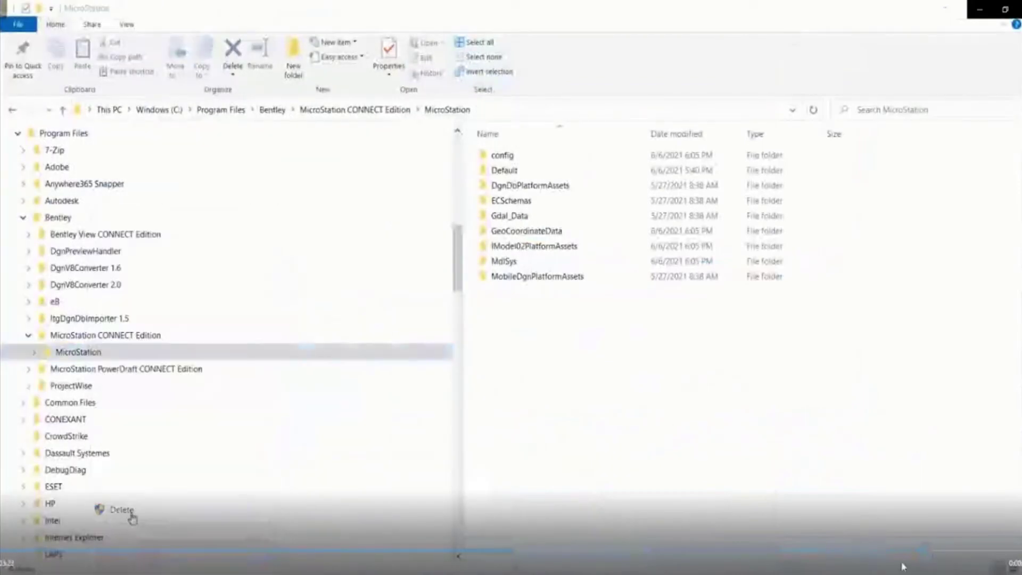
click(246, 236)
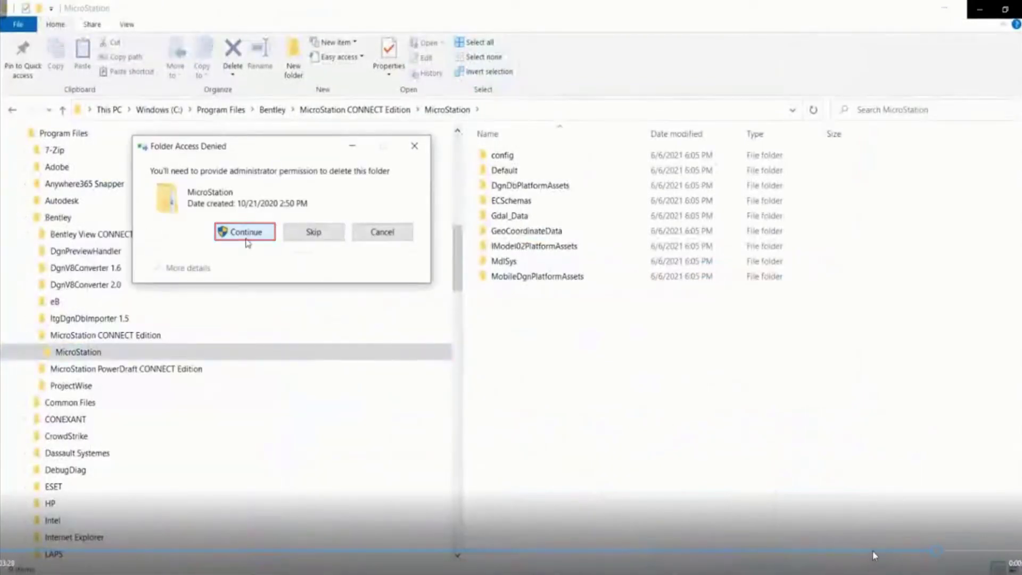